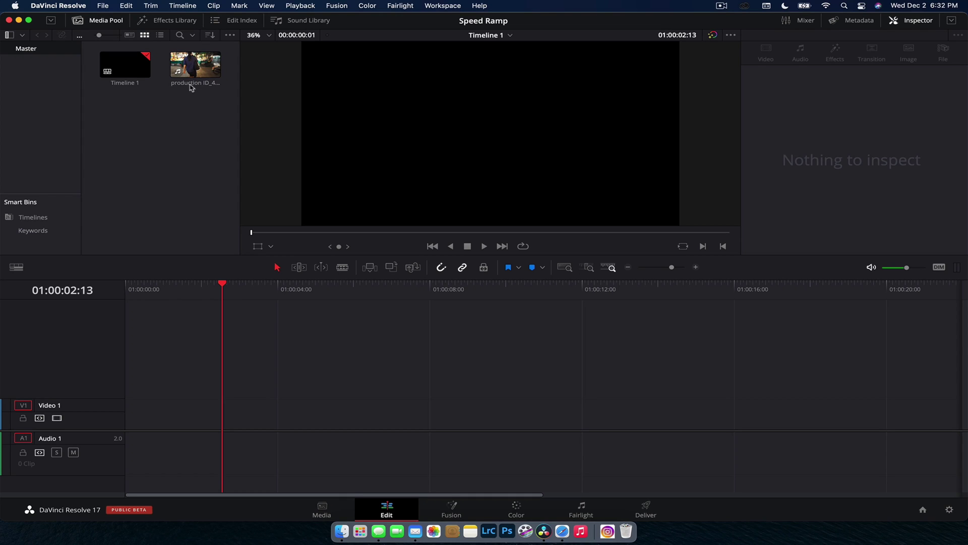
# Place production ID_4236790.mp4 on Timeline 1 and delete its audio from A1
pyautogui.moveTo(192, 88); pyautogui.dragTo(124, 428)
pyautogui.moveTo(413, 293); pyautogui.dragTo(183, 315)
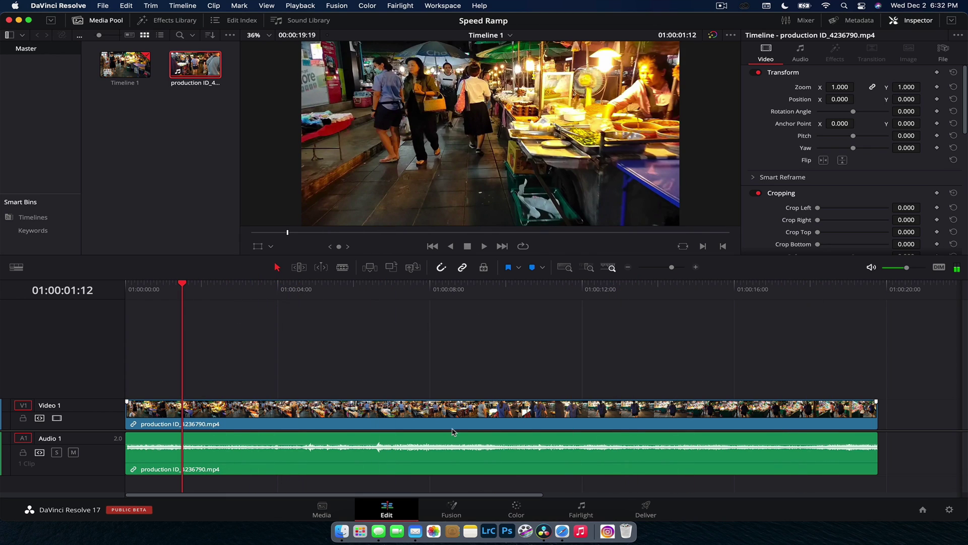
pyautogui.click(429, 458)
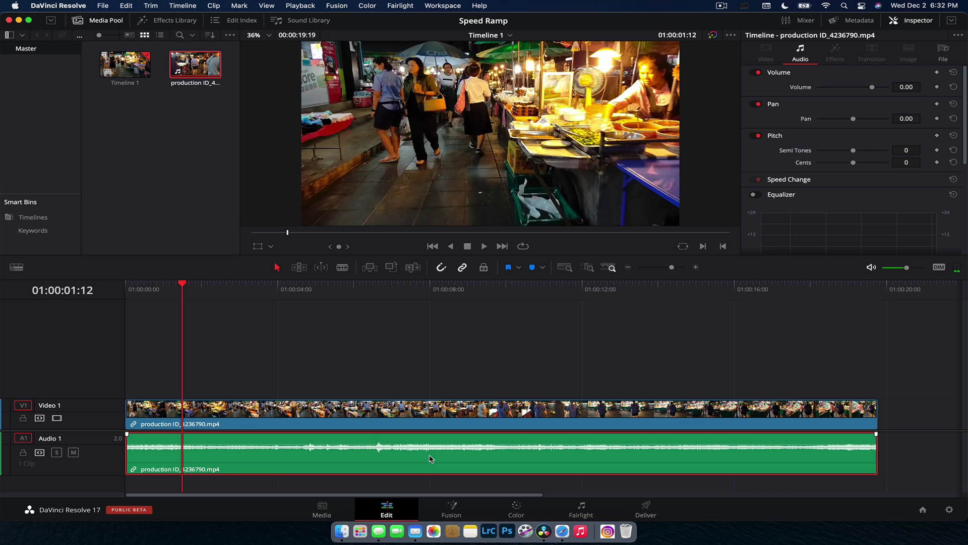
pyautogui.press('BackSpace')
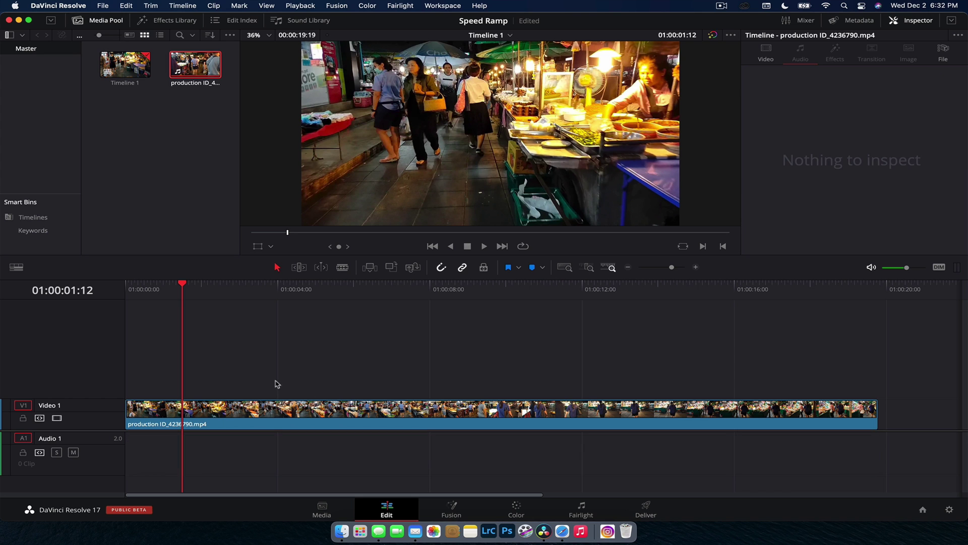
# Play the timeline from the start to review the video-only clip
pyautogui.click(127, 303)
pyautogui.press('space')
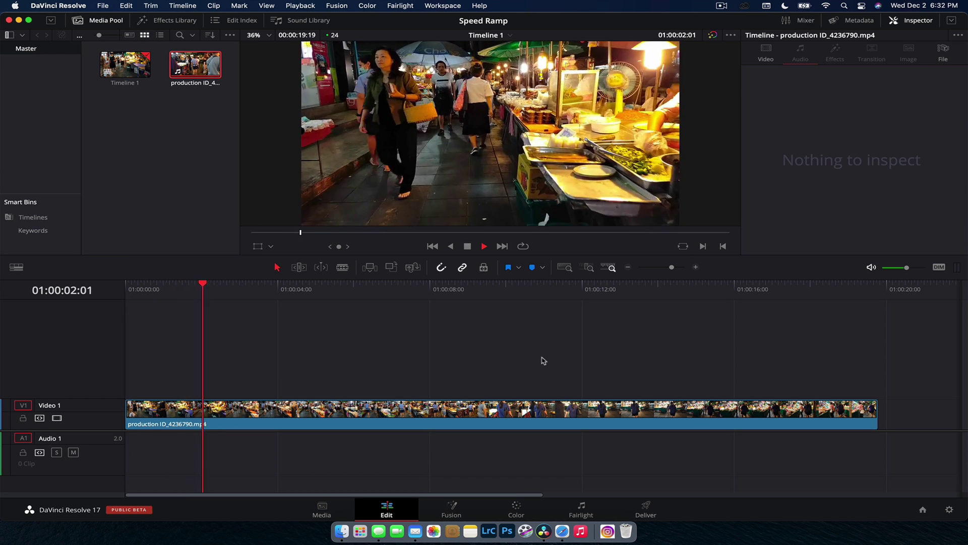
pyautogui.press('space')
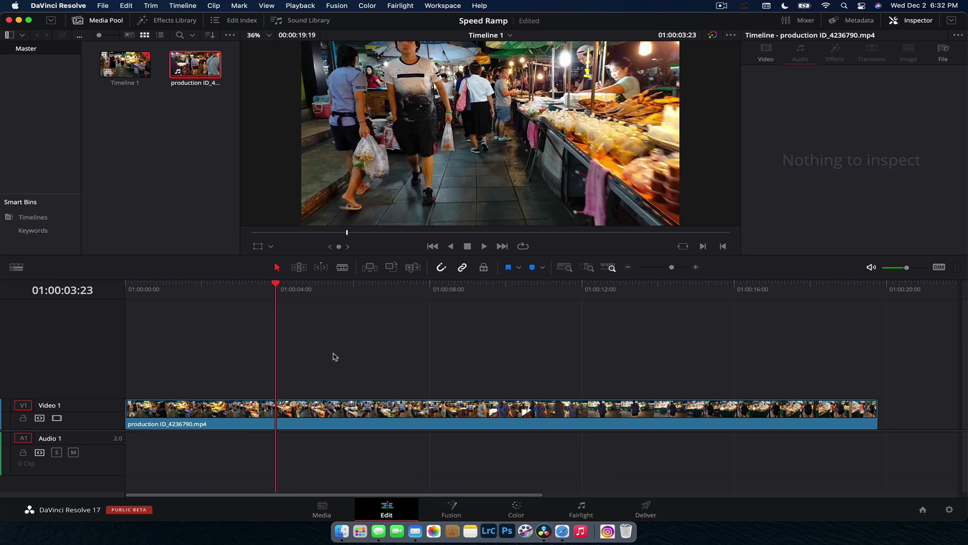
# Turn on Retime Controls for the V1 clip at 100%, then undo to restore its A1 audio
pyautogui.rightClick(321, 415)
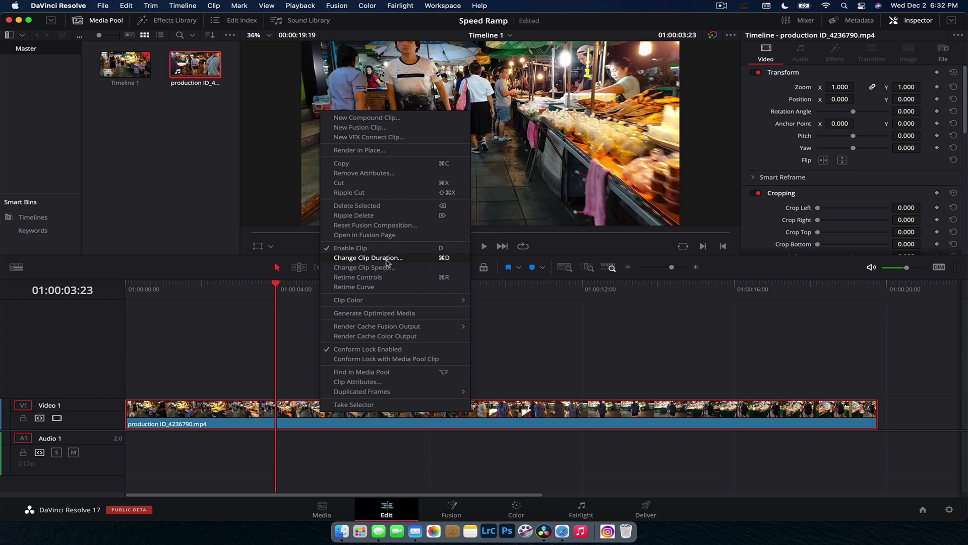
pyautogui.click(358, 277)
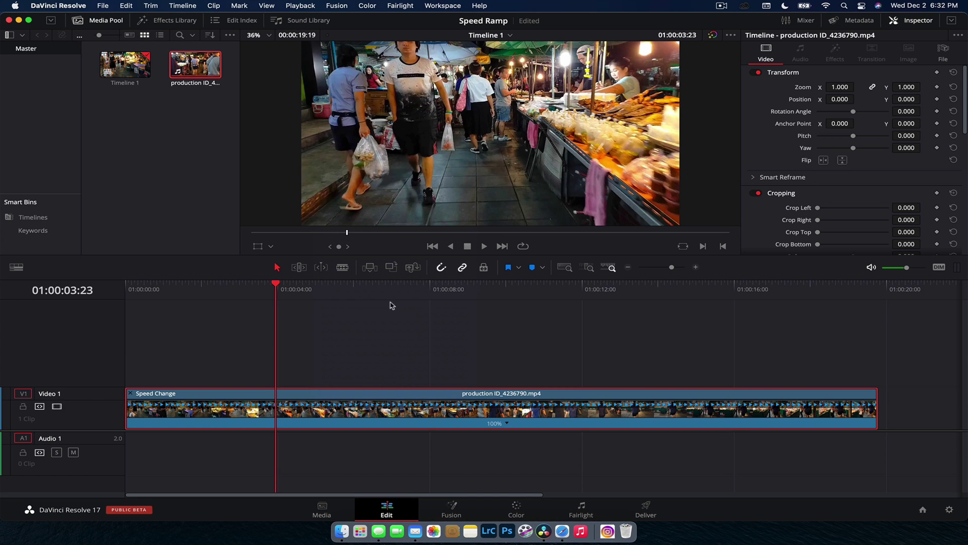
pyautogui.click(507, 424)
pyautogui.moveTo(539, 438)
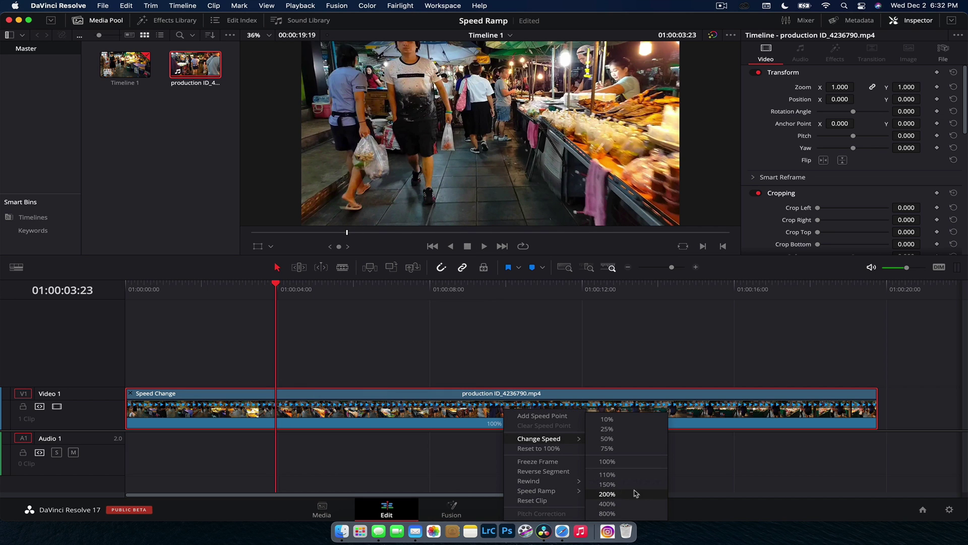
pyautogui.moveTo(555, 492)
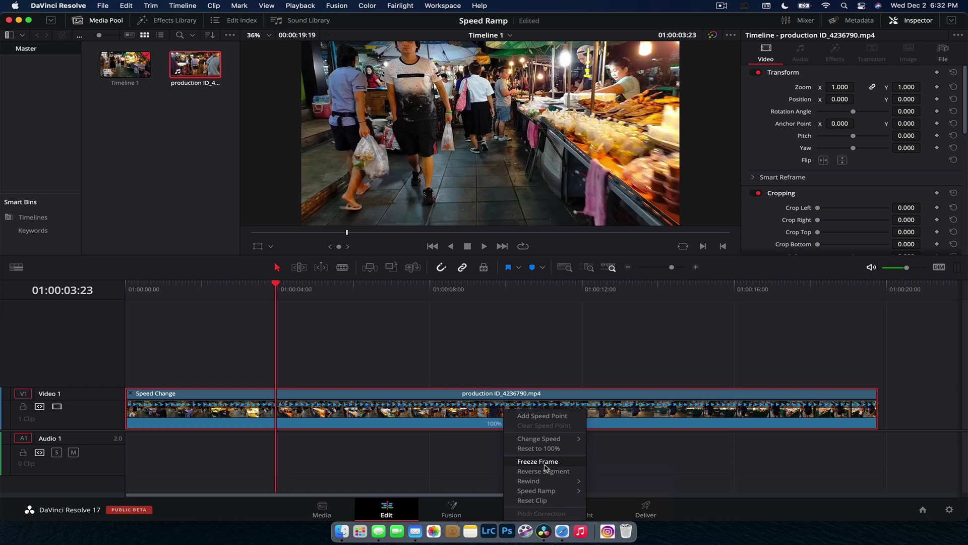
pyautogui.click(395, 459)
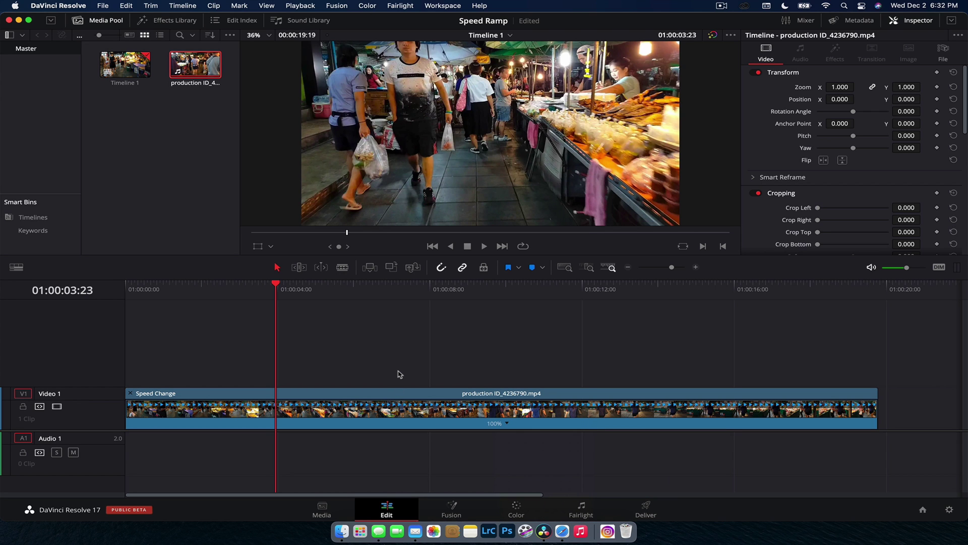
pyautogui.press('cmd+z')
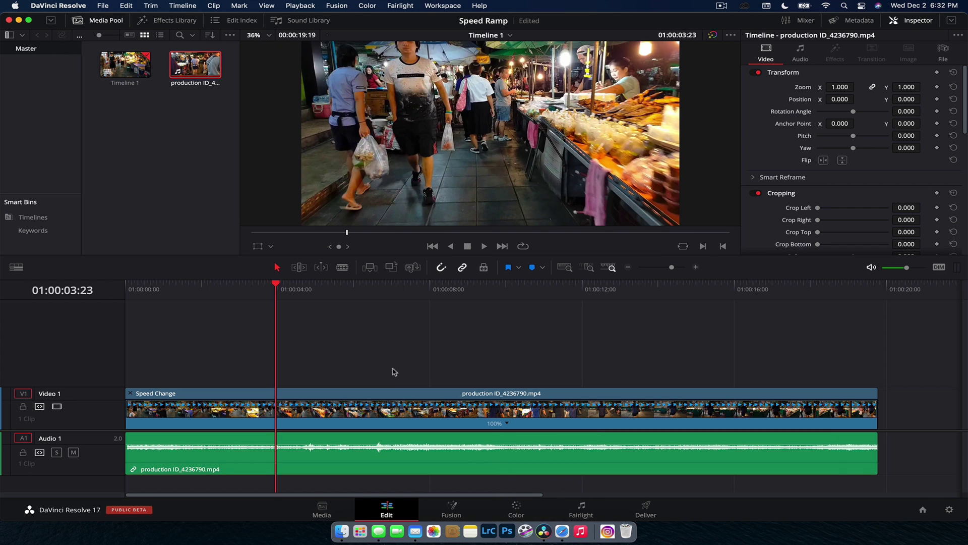
# Hide the retime controls and delete the clip's audio from A1 again
pyautogui.click(666, 460)
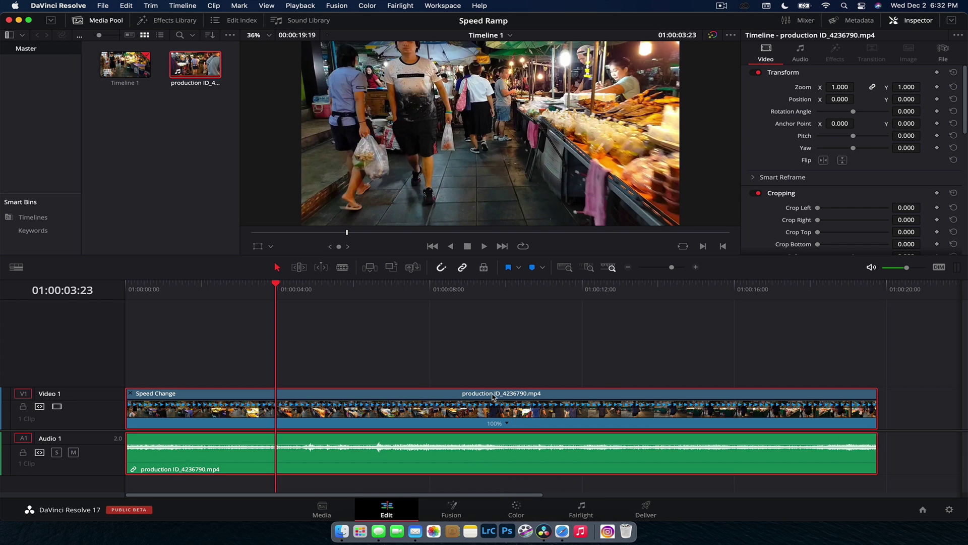
pyautogui.press('cmd+r')
pyautogui.keyDown('alt'); pyautogui.click(857, 458); pyautogui.keyUp('alt')
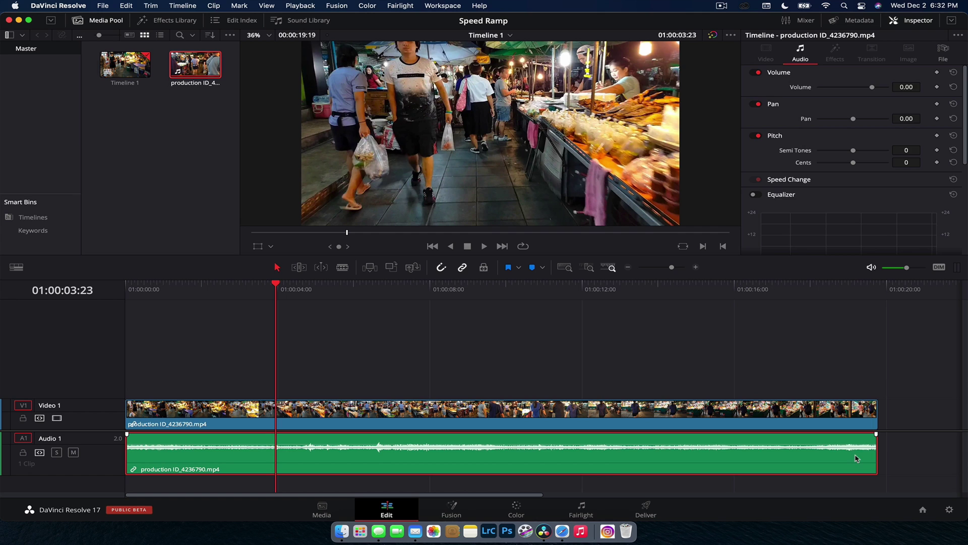
pyautogui.press('Delete')
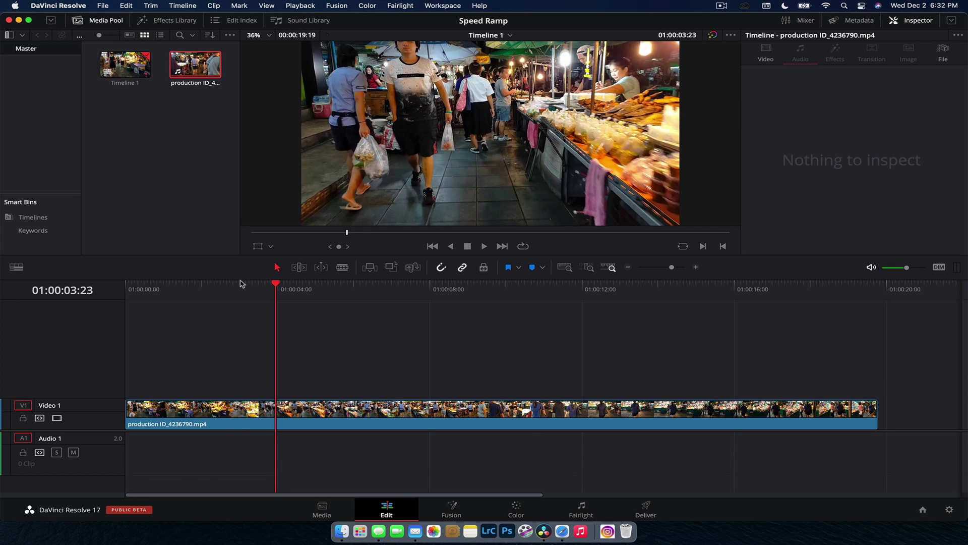
# Cut the clip at about 2 and 13 seconds, save the project, and preview the pieces
pyautogui.moveTo(241, 284); pyautogui.dragTo(220, 295)
pyautogui.press('super+b')
pyautogui.moveTo(272, 309); pyautogui.dragTo(624, 315)
pyautogui.press('super+b')
pyautogui.moveTo(489, 317); pyautogui.dragTo(336, 302)
pyautogui.press('super+s')
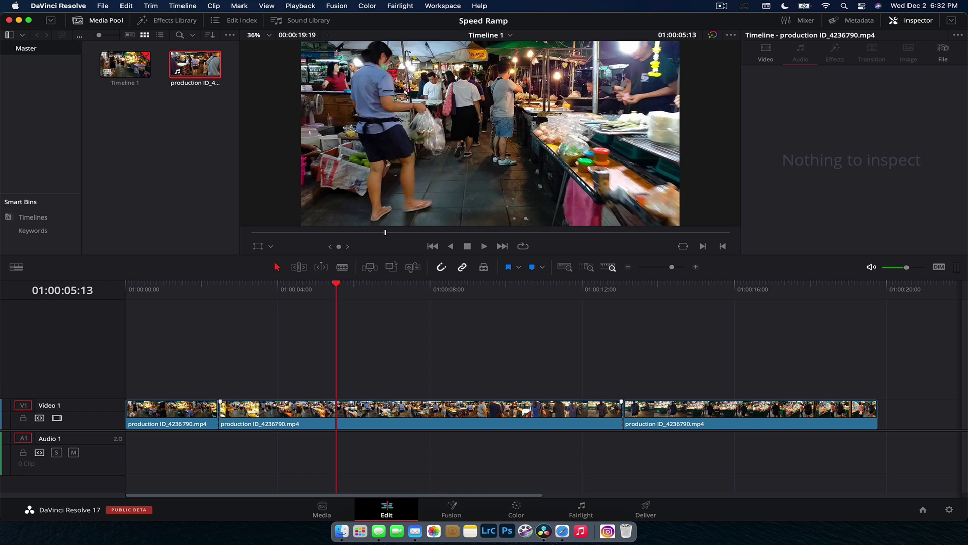
pyautogui.moveTo(201, 302); pyautogui.dragTo(356, 325)
# Select the middle piece and scroll the Inspector to its Speed Change settings (100%, 24 fps)
pyautogui.click(377, 404)
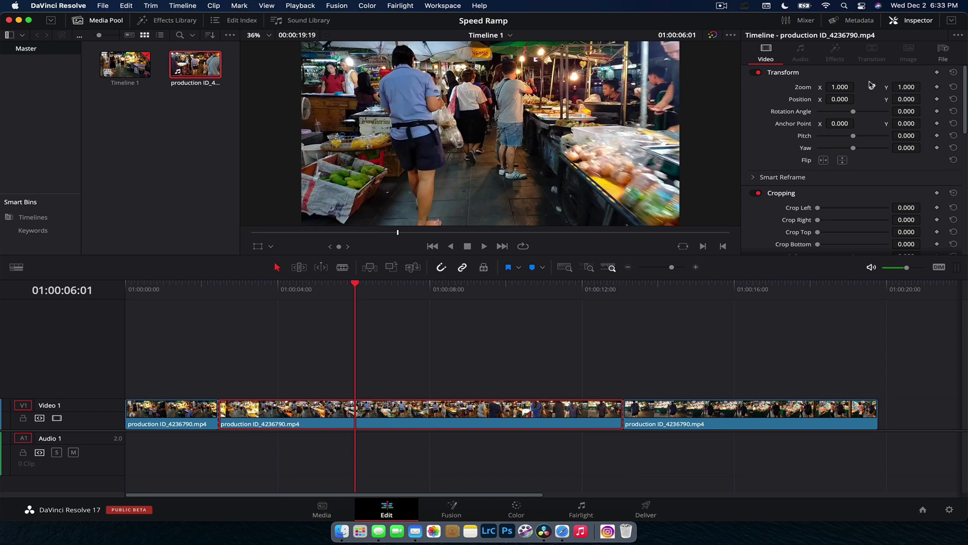
pyautogui.scroll(-10, 885, 126)
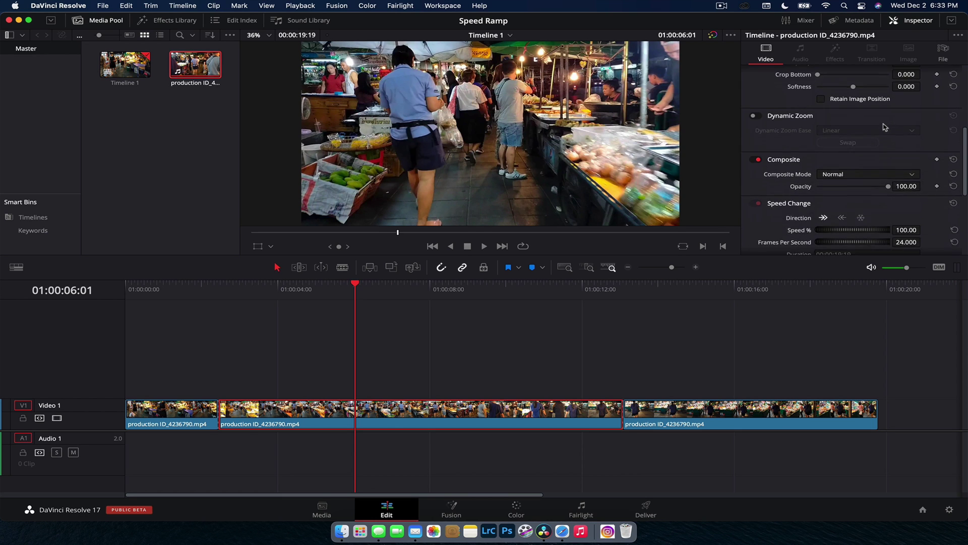
pyautogui.scroll(-1, 780, 152)
pyautogui.click(784, 156)
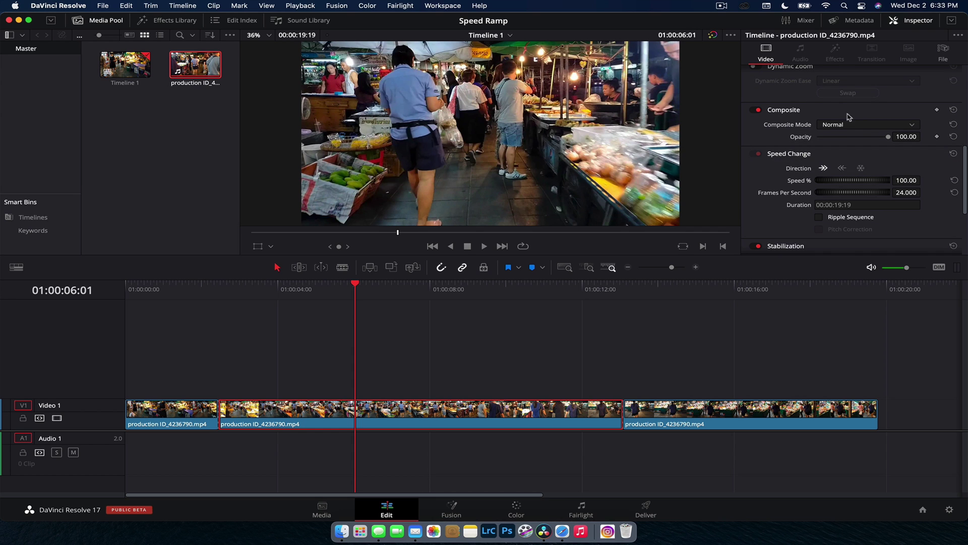
pyautogui.scroll(-3, 808, 153)
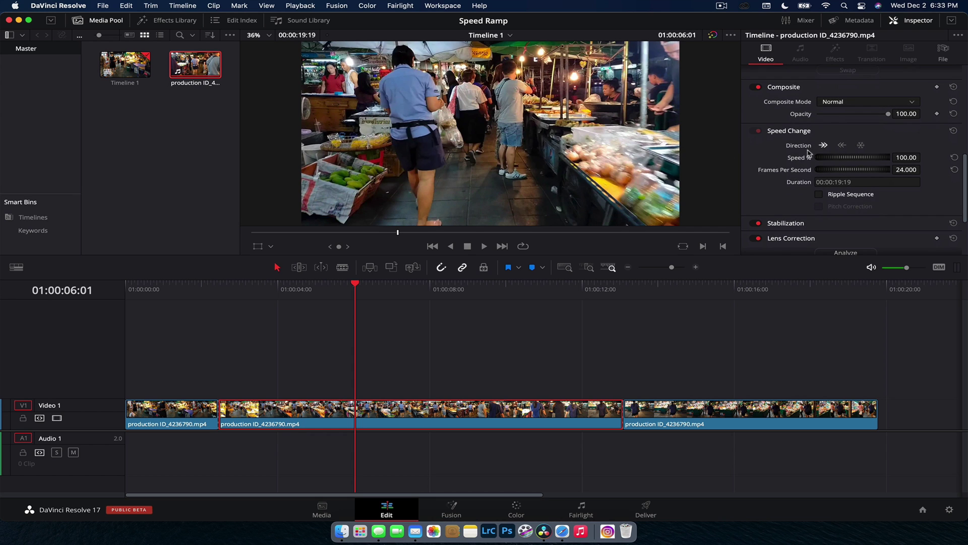
# Try reversing the middle piece, preview it from 2 seconds, then undo the reverse
pyautogui.click(844, 147)
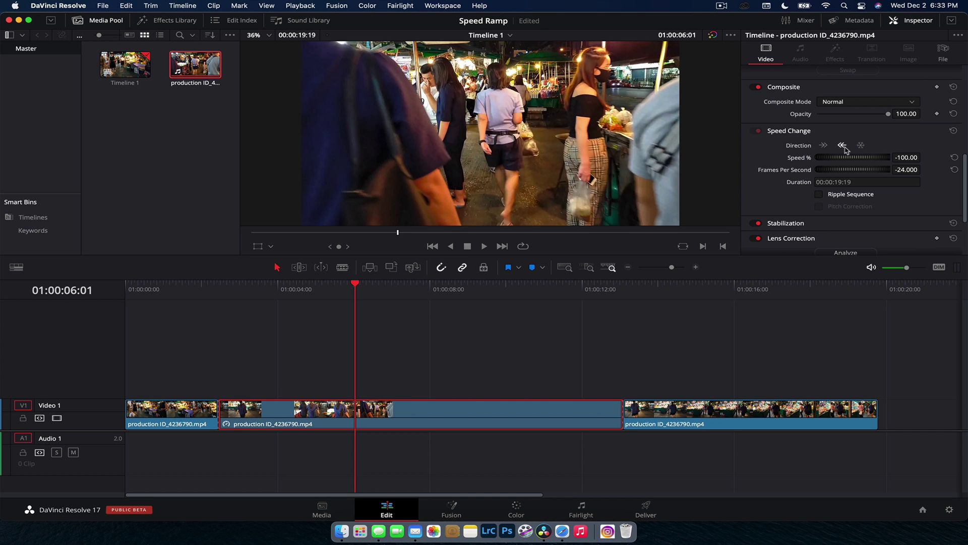
pyautogui.click(214, 297)
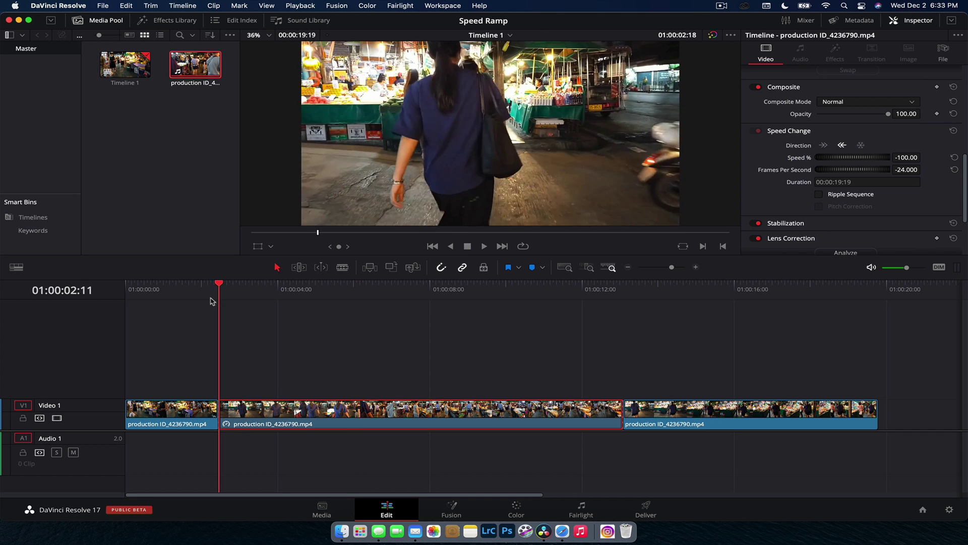
pyautogui.moveTo(227, 298); pyautogui.dragTo(520, 307)
pyautogui.press('super+z')
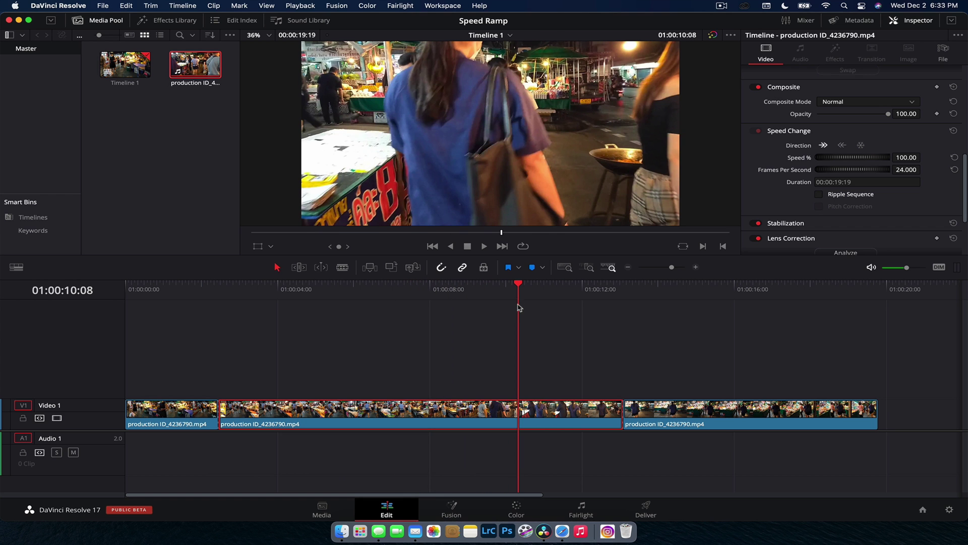
pyautogui.click(864, 148)
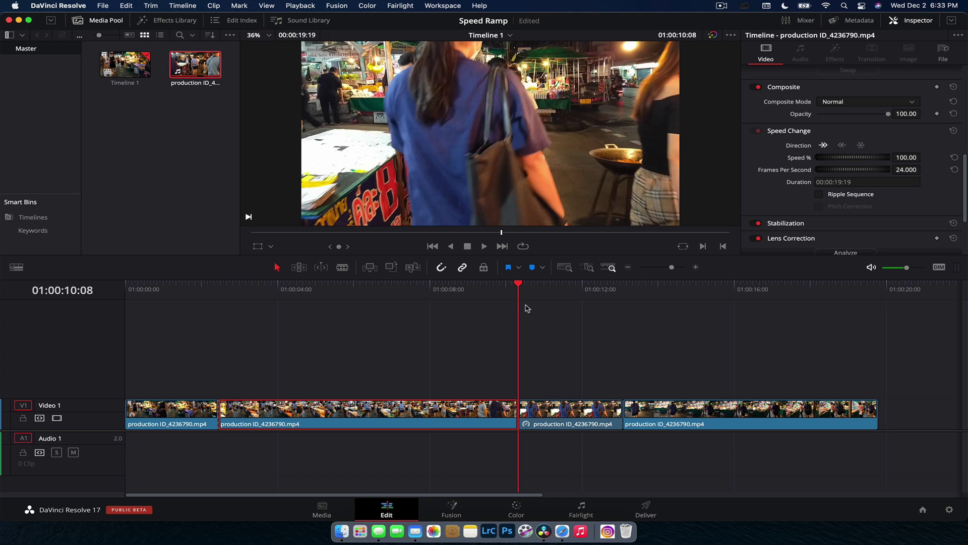
# Cut the clip at about 11 seconds and try a freeze frame, then undo it
pyautogui.click(548, 296)
pyautogui.moveTo(548, 297); pyautogui.dragTo(495, 296)
pyautogui.press('super+b')
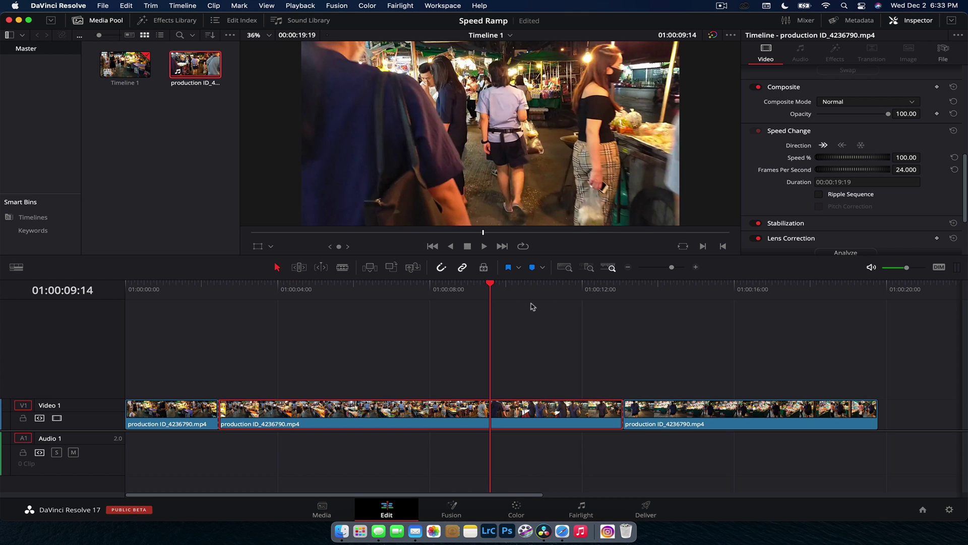
pyautogui.moveTo(428, 288); pyautogui.dragTo(339, 289)
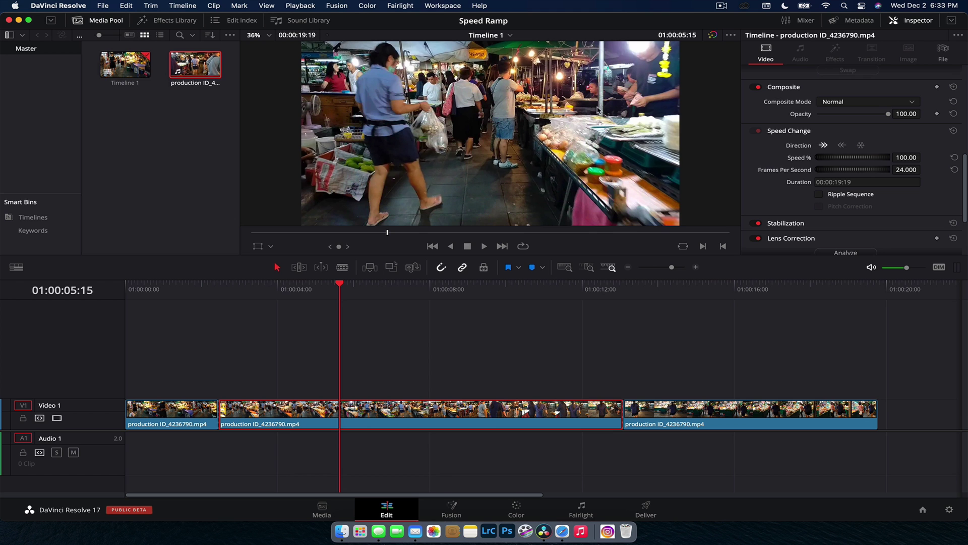
pyautogui.click(861, 145)
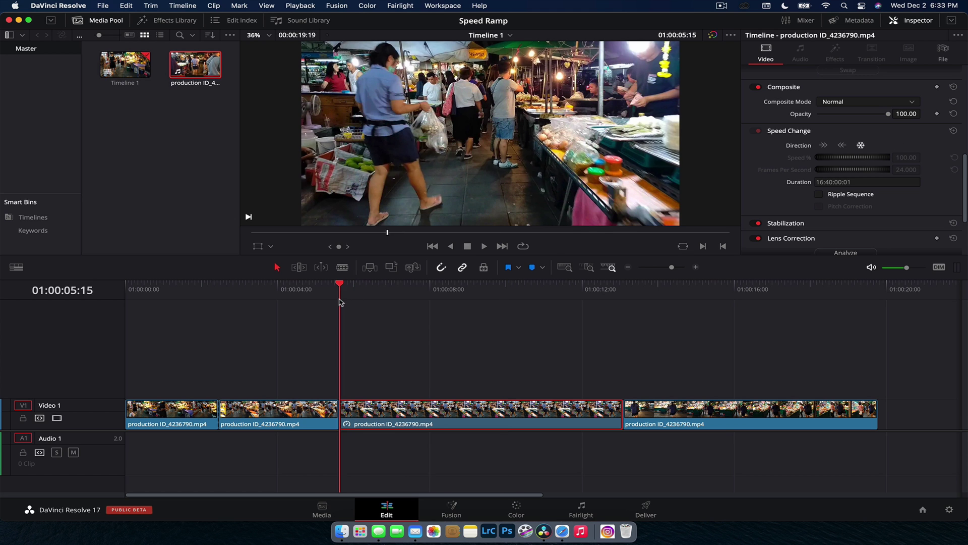
pyautogui.moveTo(372, 290); pyautogui.dragTo(517, 292)
pyautogui.press('super+z')
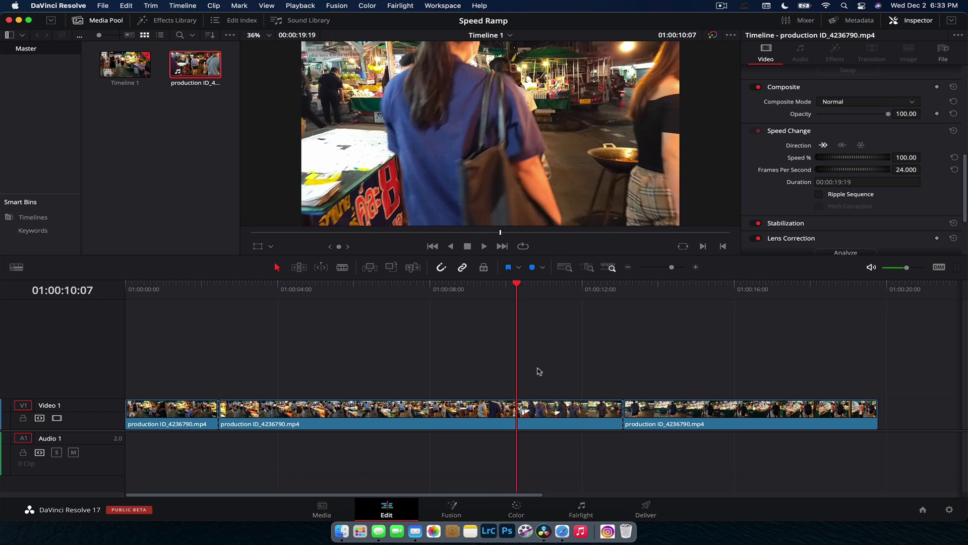
# Freeze the middle piece and move it to a second track, then undo and reselect it on Video 1
pyautogui.moveTo(392, 295); pyautogui.dragTo(368, 301)
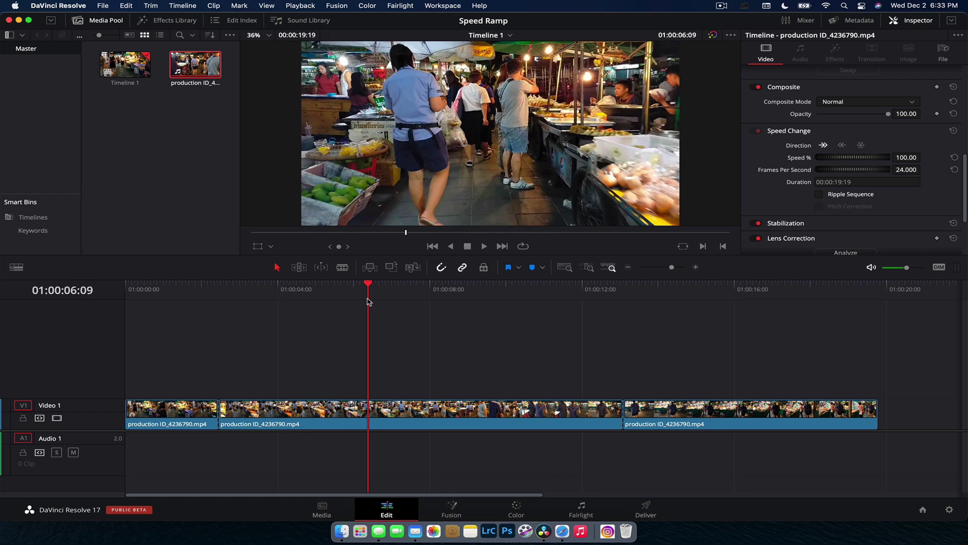
pyautogui.click(861, 145)
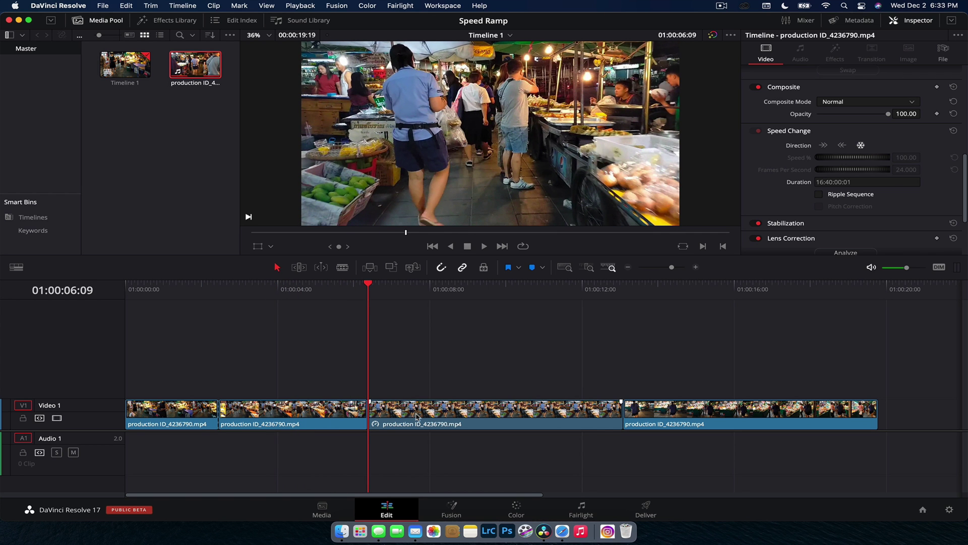
pyautogui.moveTo(417, 416); pyautogui.dragTo(432, 368)
pyautogui.moveTo(440, 296); pyautogui.dragTo(505, 359)
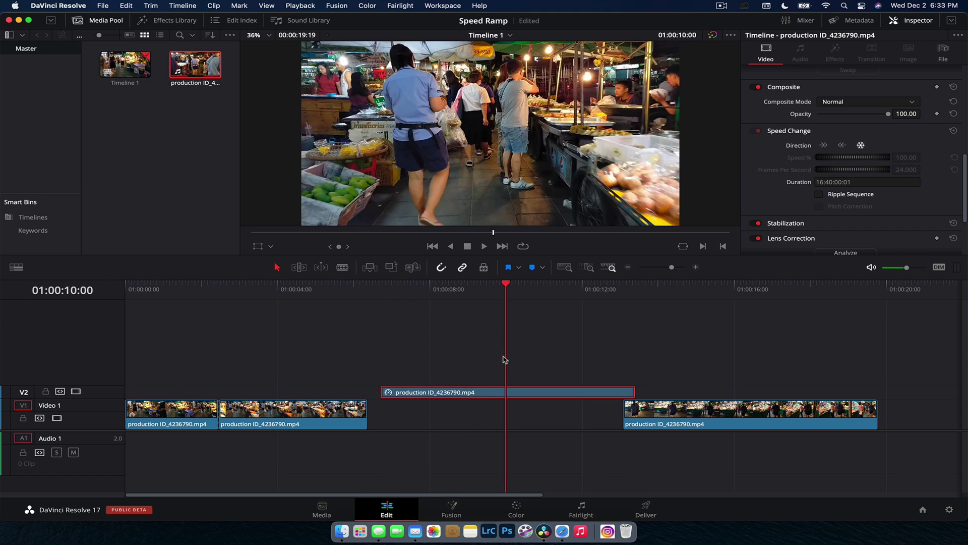
pyautogui.press('super+z')
pyautogui.press('super+z')
pyautogui.press('super+z')
pyautogui.click(411, 292)
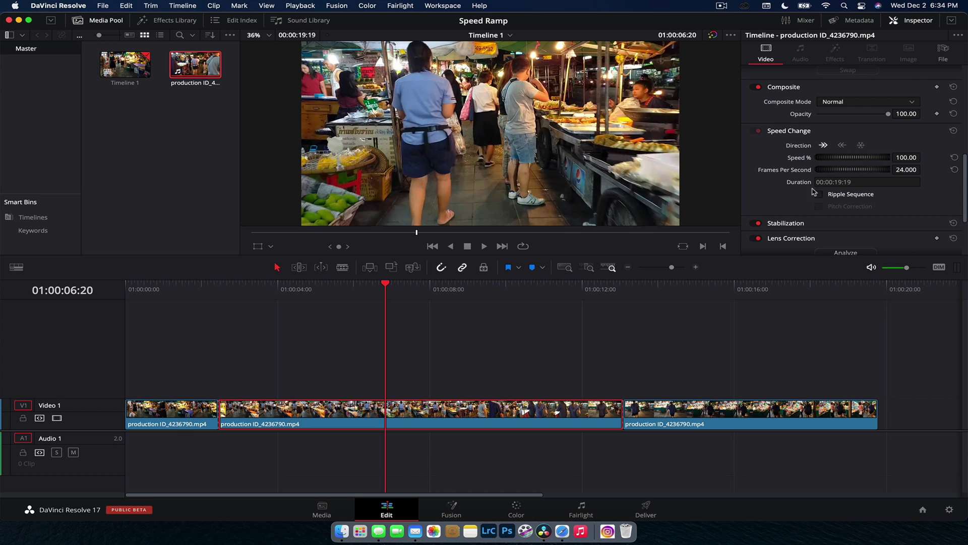
# Speed up the middle clip with the Speed % slider, save, and preview it from 2 seconds
pyautogui.moveTo(852, 170); pyautogui.dragTo(862, 175)
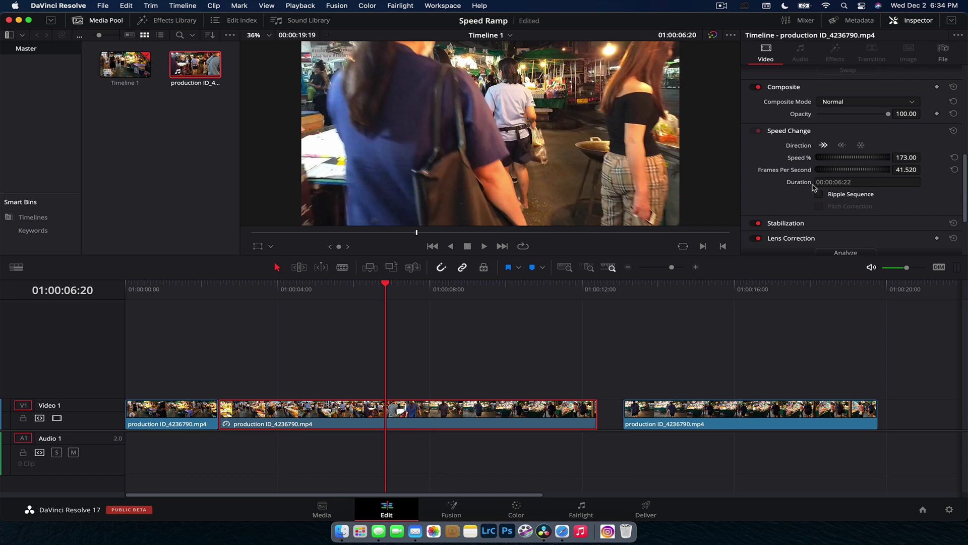
pyautogui.press('super+s')
pyautogui.moveTo(905, 158); pyautogui.dragTo(966, 157)
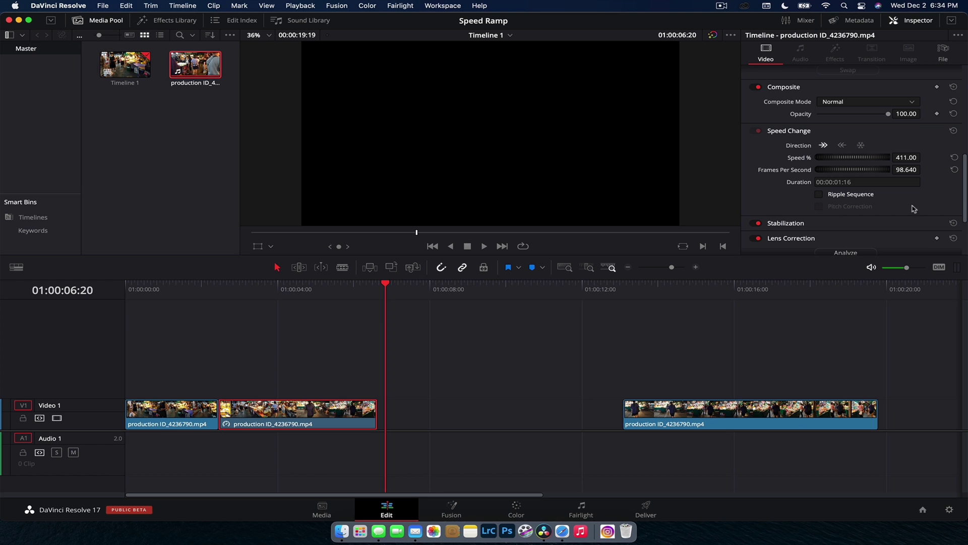
pyautogui.click(216, 301)
pyautogui.press('space')
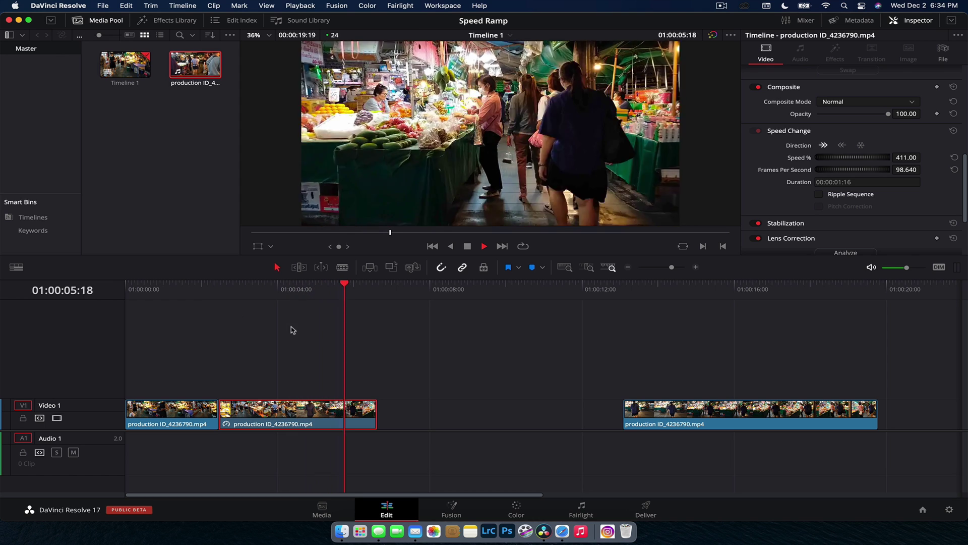
pyautogui.press('space')
# Try sliding the third clip left to close the gap, then undo the moves
pyautogui.moveTo(665, 426); pyautogui.dragTo(379, 415)
pyautogui.click(424, 417)
pyautogui.press('Left')
pyautogui.moveTo(370, 303); pyautogui.dragTo(206, 316)
pyautogui.press('super+z')
pyautogui.press('super+z')
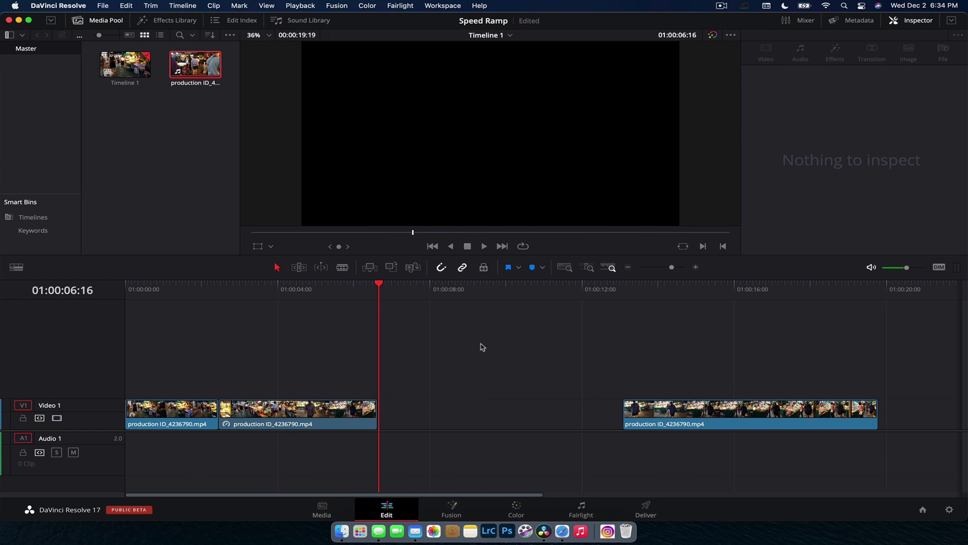
pyautogui.press('super+z')
pyautogui.press('super+z')
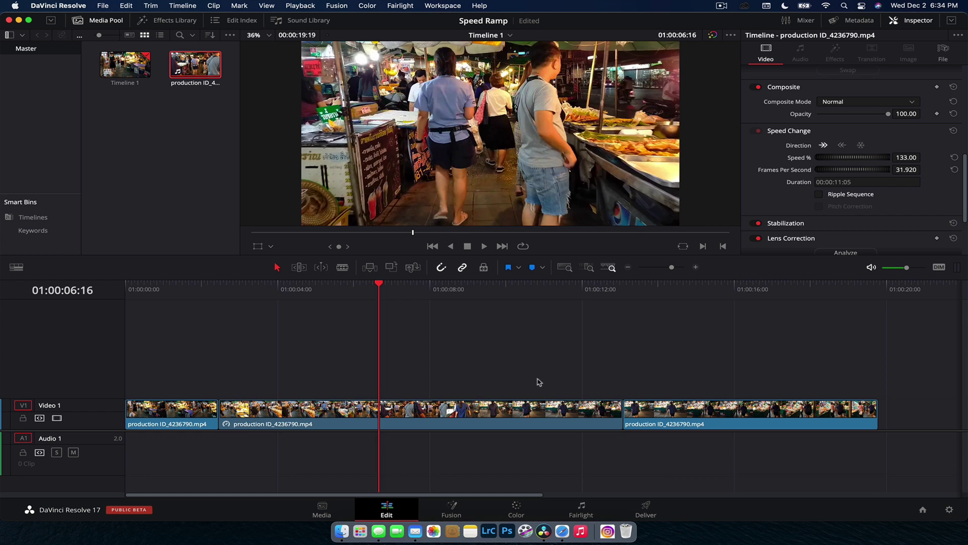
# Select the middle clip, test a higher Speed % value, and undo back to 133%
pyautogui.click(482, 407)
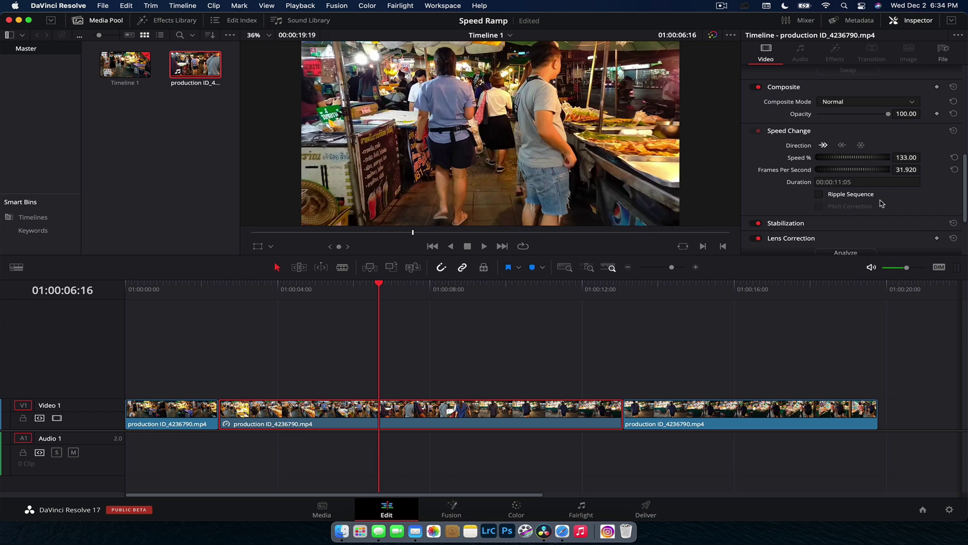
pyautogui.moveTo(848, 157); pyautogui.dragTo(867, 184)
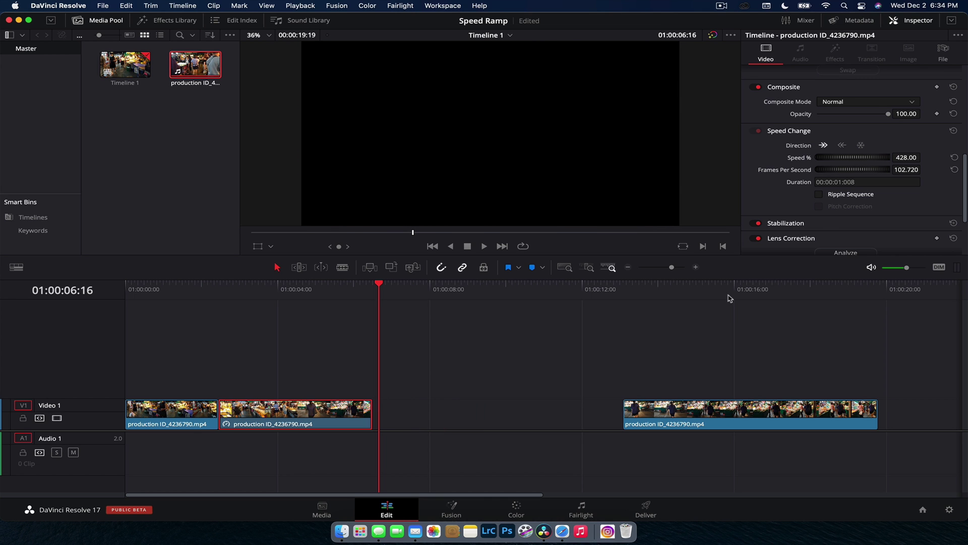
pyautogui.press('super+z')
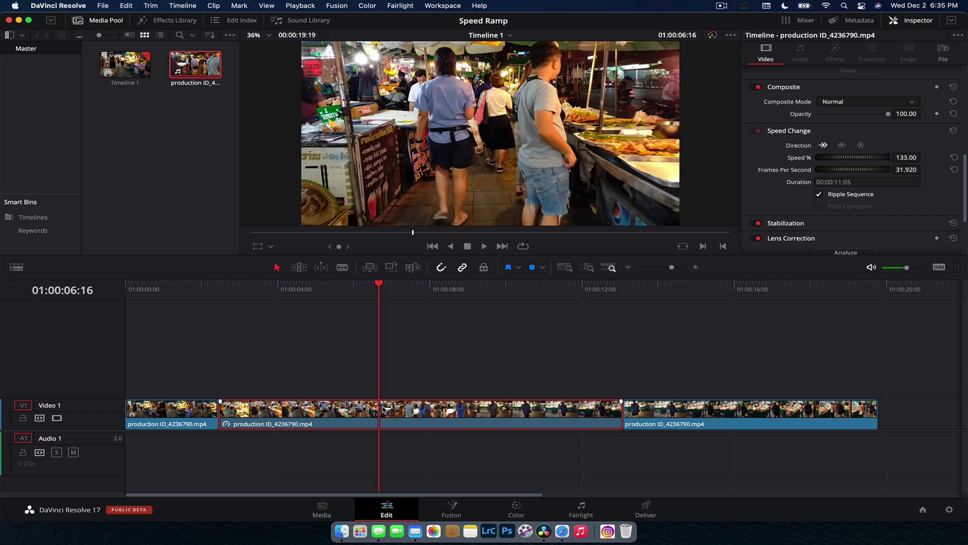
# Set the middle clip to 1000% speed, preview playback, then undo back to 100%
pyautogui.click(907, 157)
pyautogui.write('1')
pyautogui.press('Return')
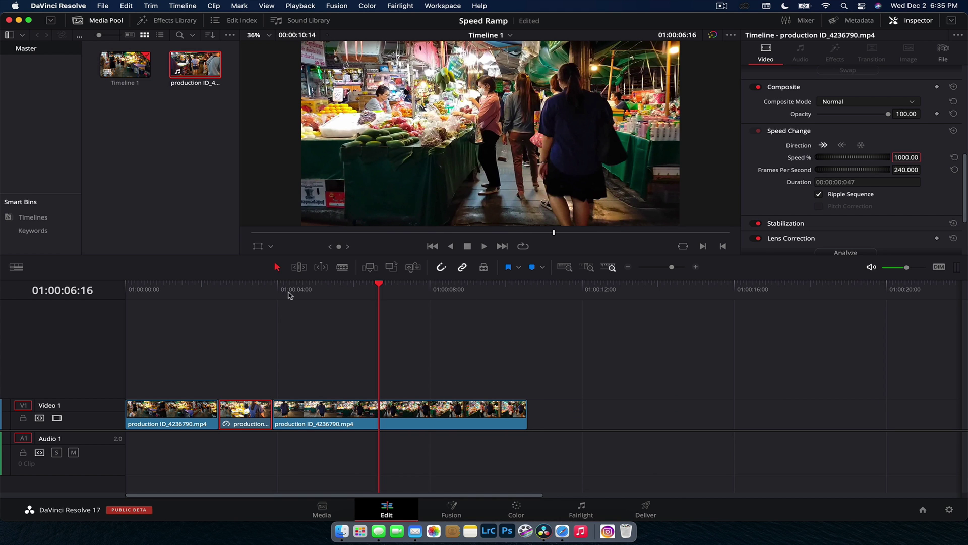
pyautogui.press('space')
pyautogui.press('Home')
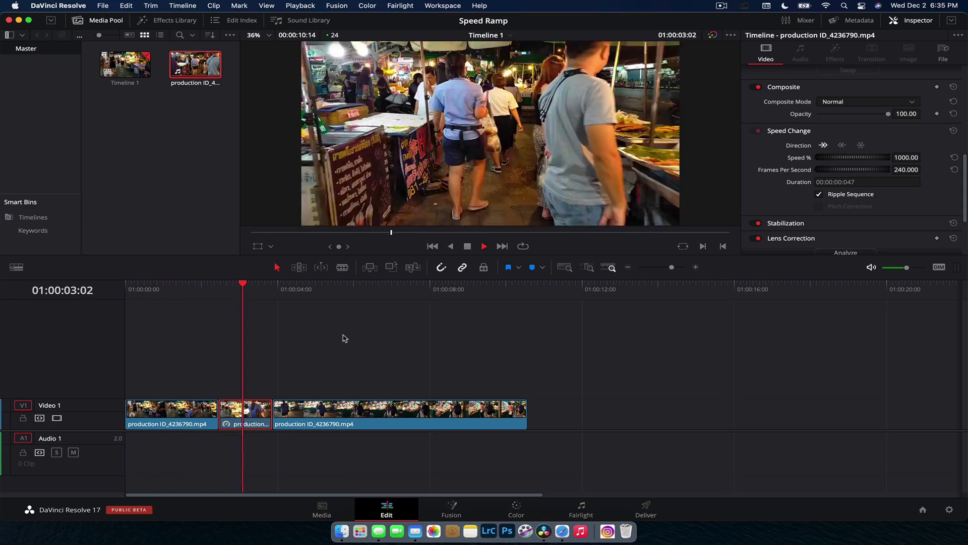
pyautogui.press('Home')
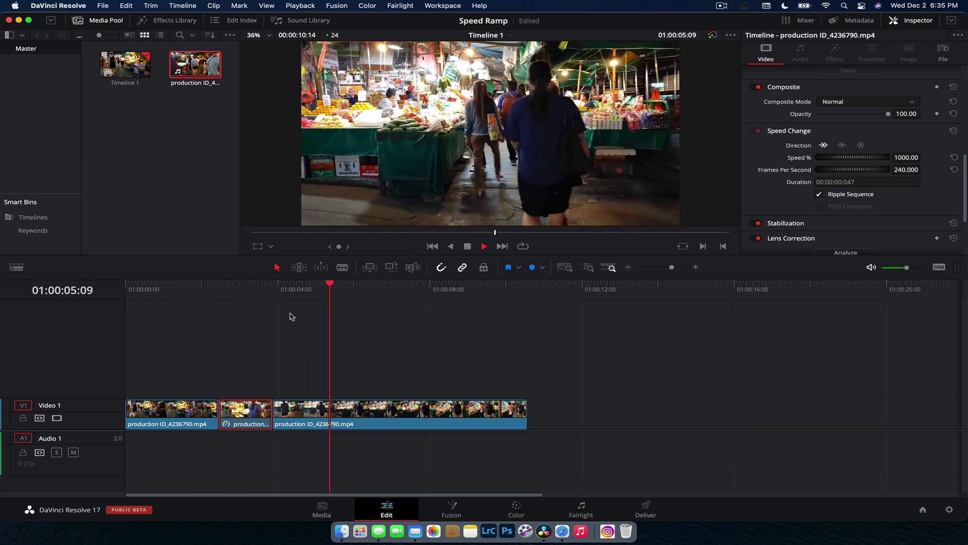
pyautogui.hotkey('ctrl', 'z')
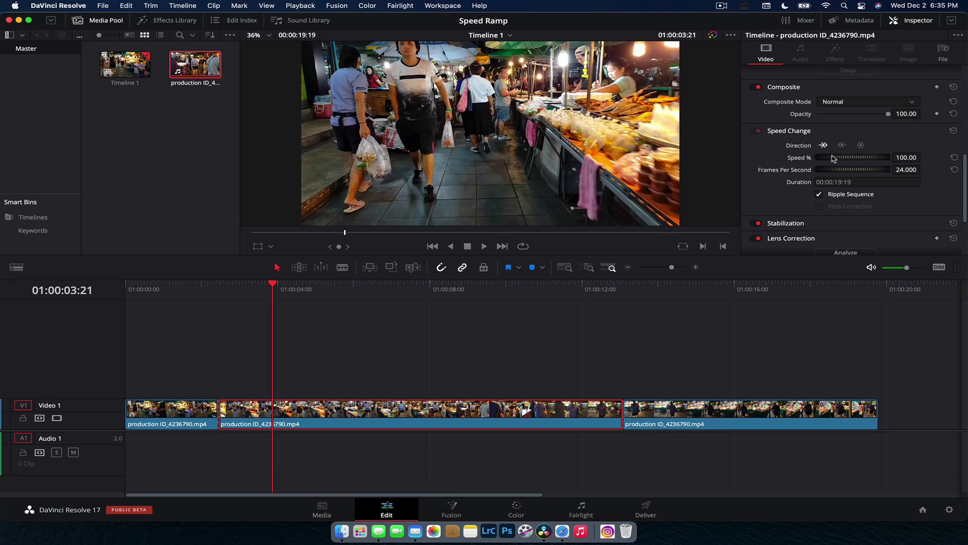
# Show Retime Controls on the market clip
pyautogui.scroll(4, 831, 156)
pyautogui.scroll(-2, 828, 194)
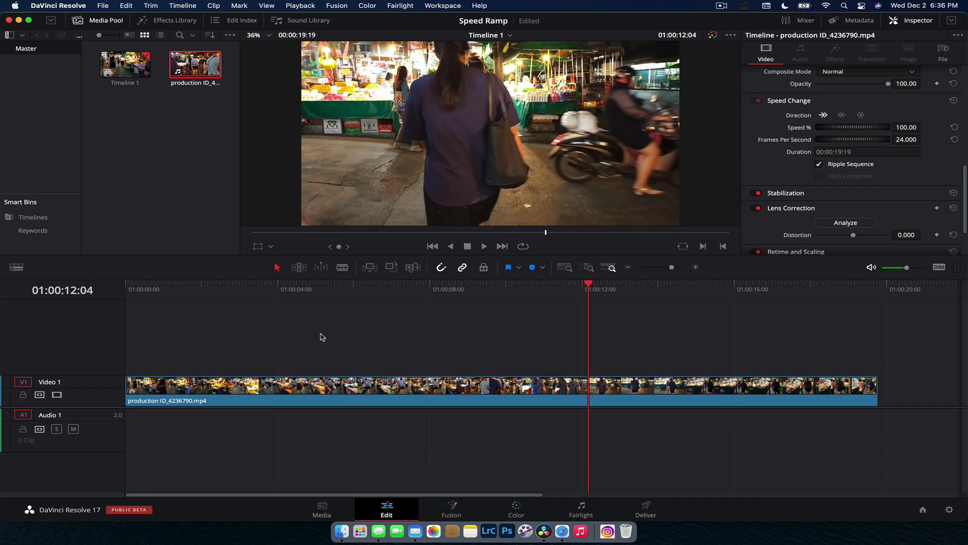
pyautogui.moveTo(316, 297); pyautogui.dragTo(301, 301)
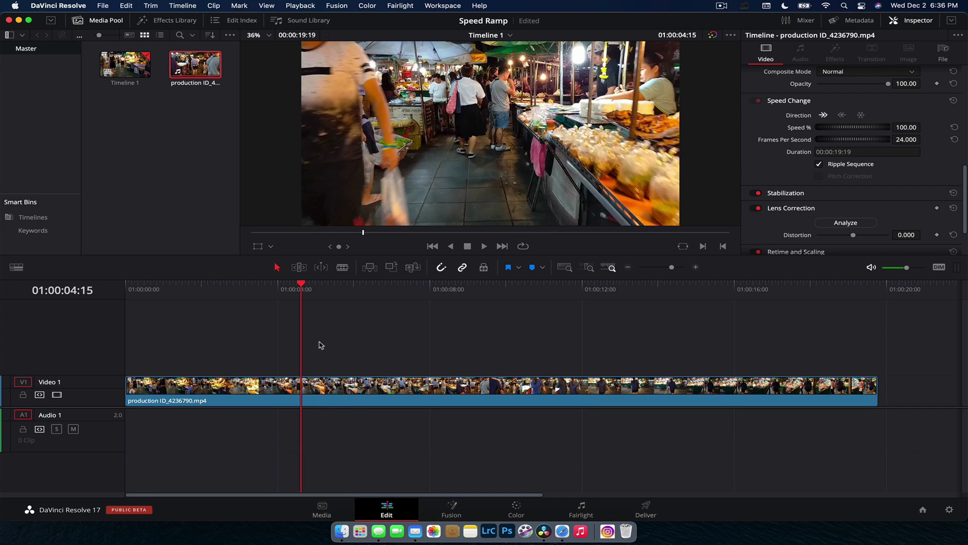
pyautogui.rightClick(352, 395)
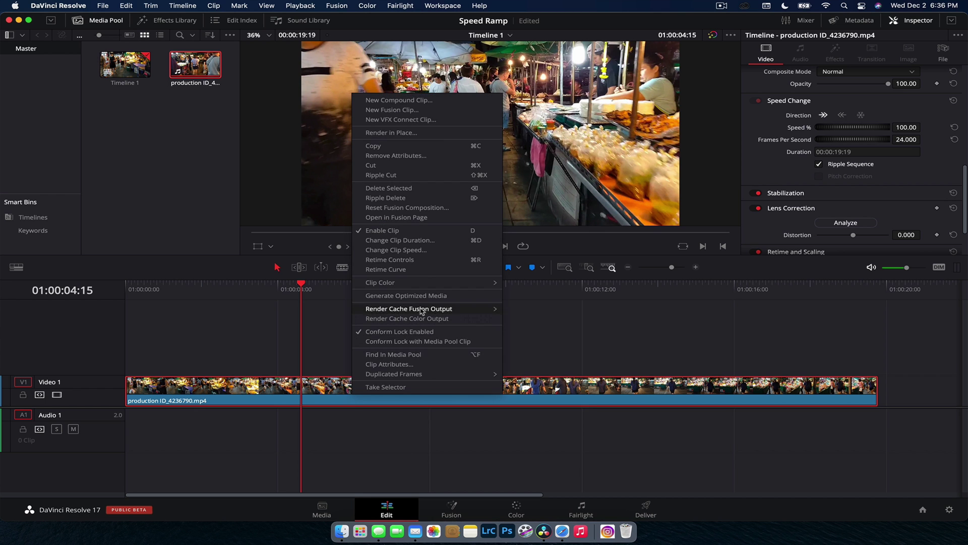
pyautogui.click(424, 264)
# Add speed points at 05:10 and 14:05 and set the middle section to 800%
pyautogui.moveTo(275, 290); pyautogui.dragTo(332, 292)
pyautogui.click(507, 400)
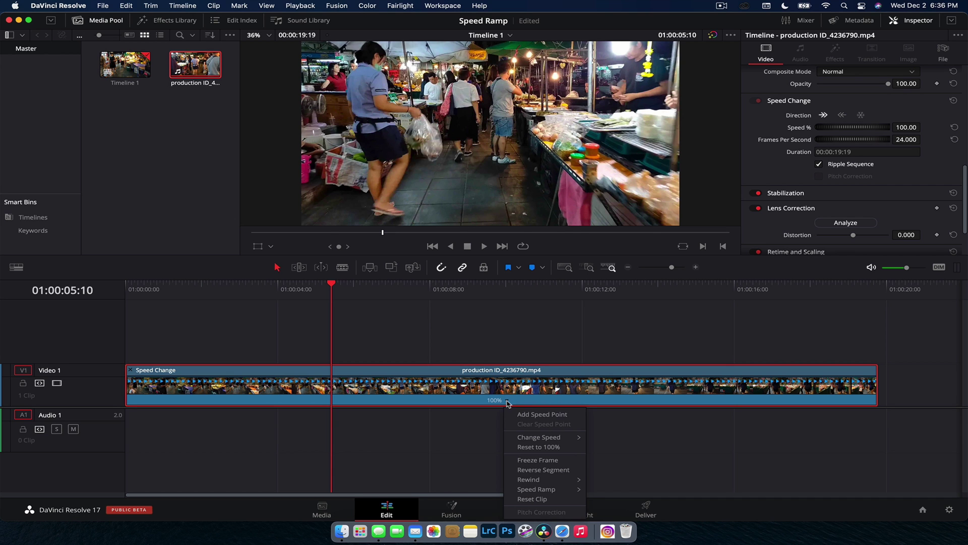
pyautogui.click(530, 414)
pyautogui.click(608, 400)
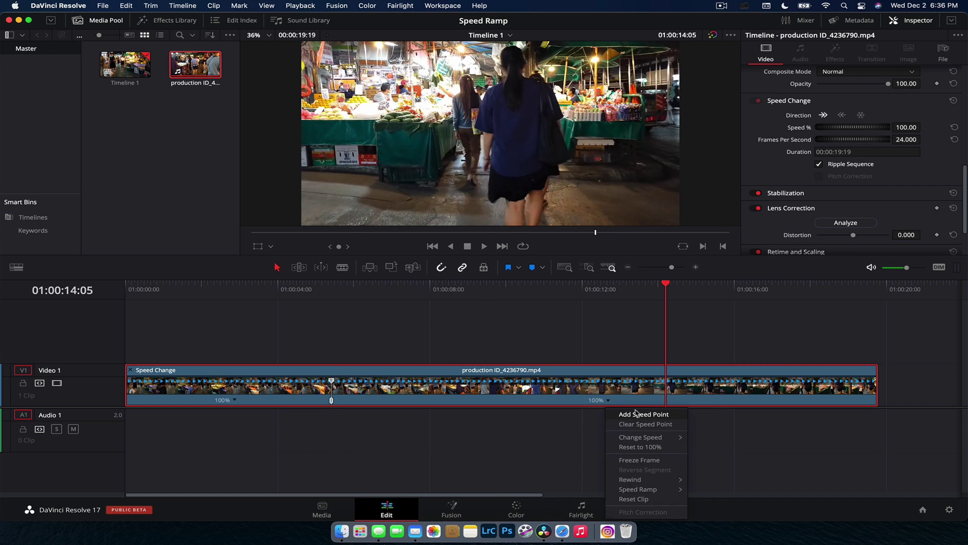
pyautogui.click(611, 414)
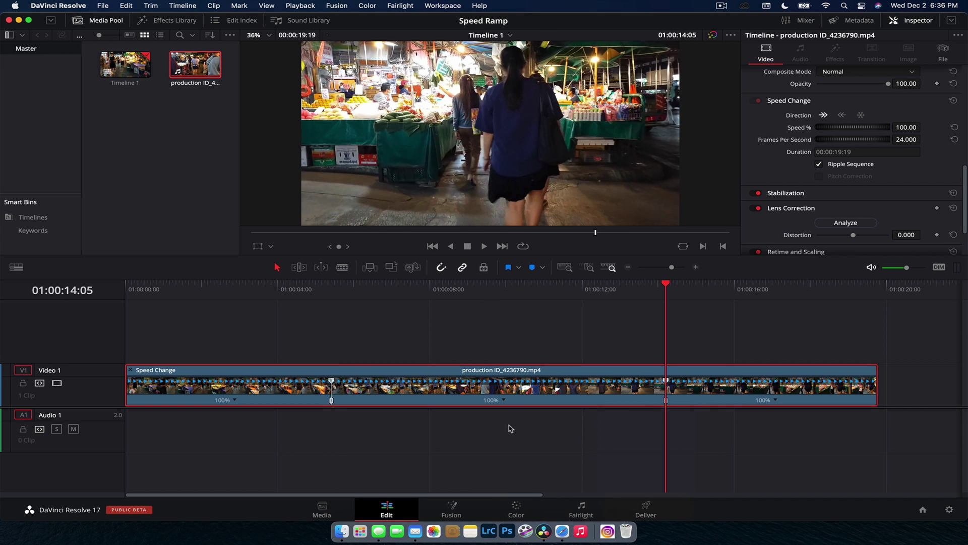
pyautogui.click(505, 400)
pyautogui.moveTo(535, 438)
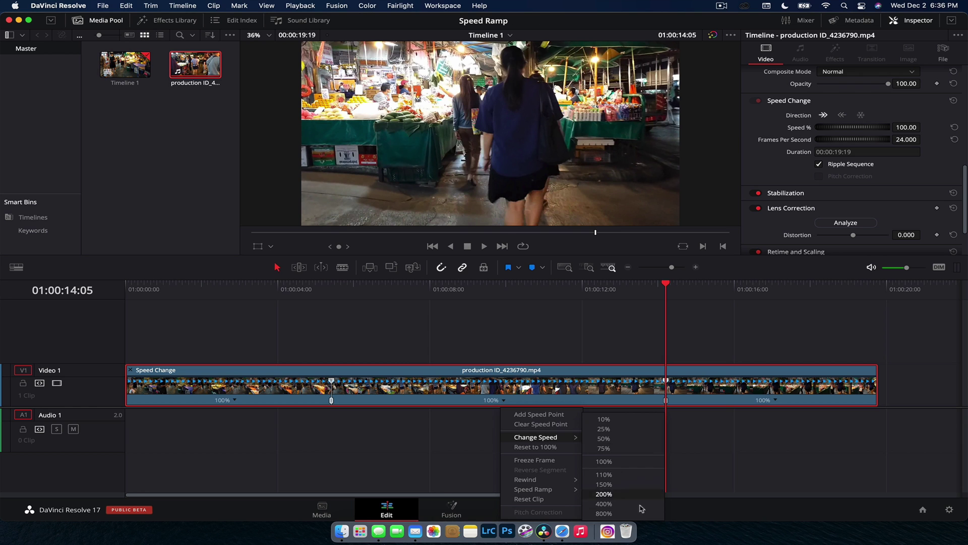
pyautogui.click(626, 514)
pyautogui.moveTo(306, 311); pyautogui.dragTo(396, 311)
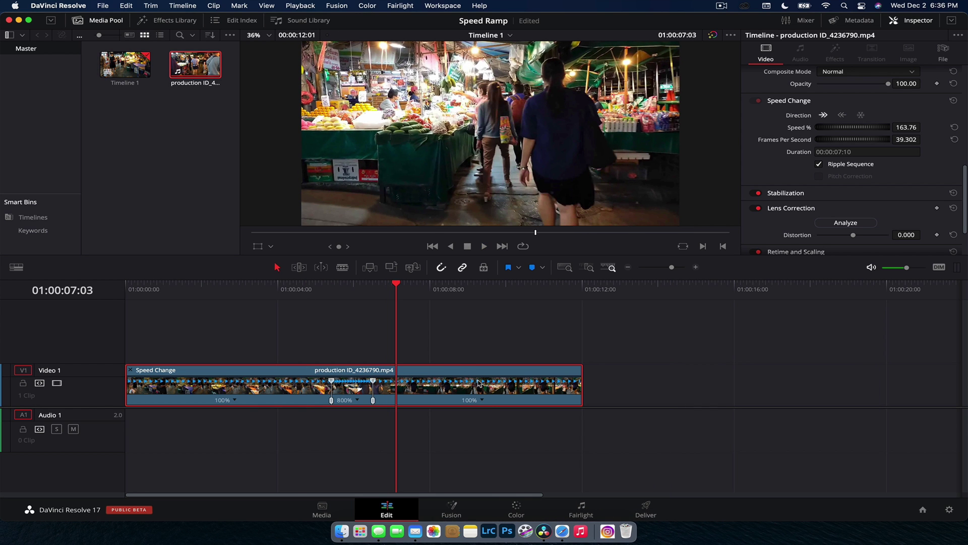
# Open the clip's Retime Curve showing only the Retime Speed curve
pyautogui.rightClick(407, 376)
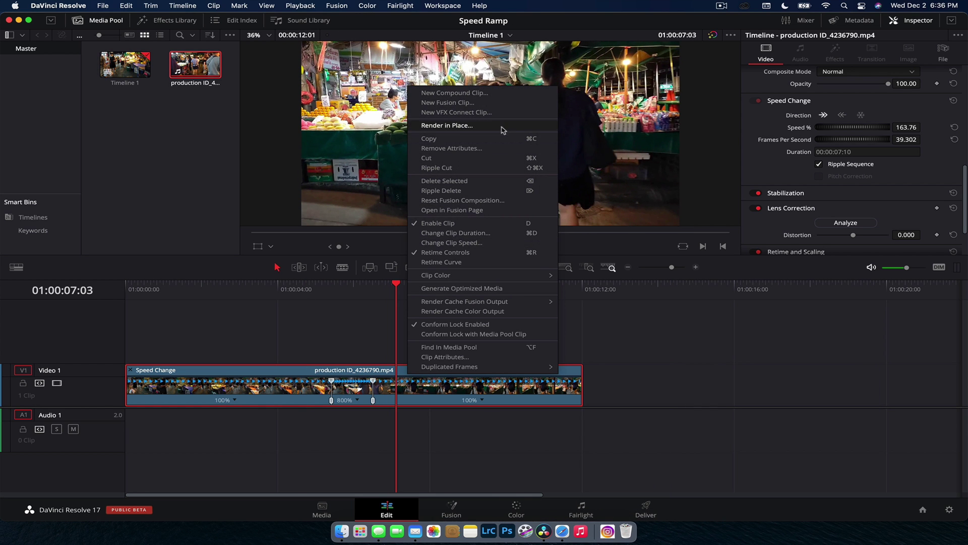
pyautogui.click(509, 263)
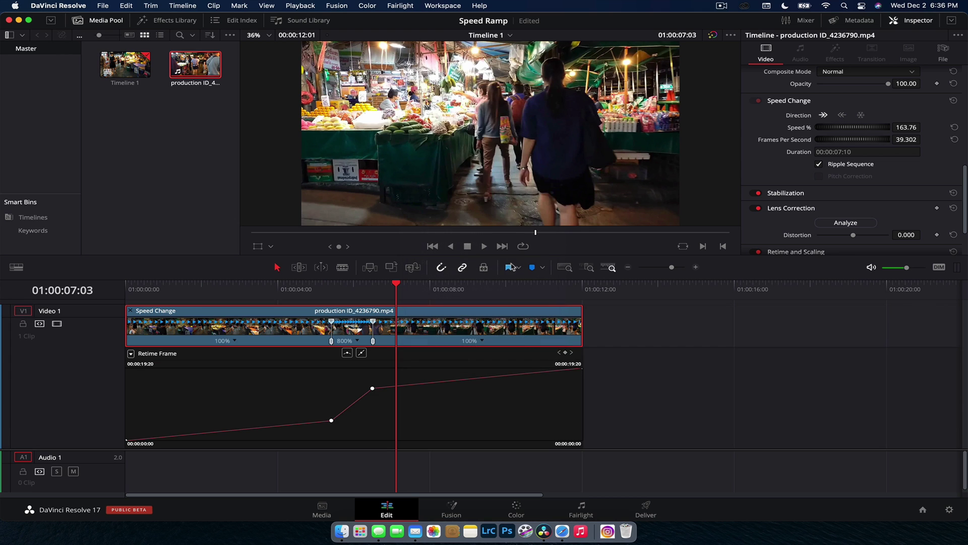
pyautogui.click(130, 356)
pyautogui.click(134, 498)
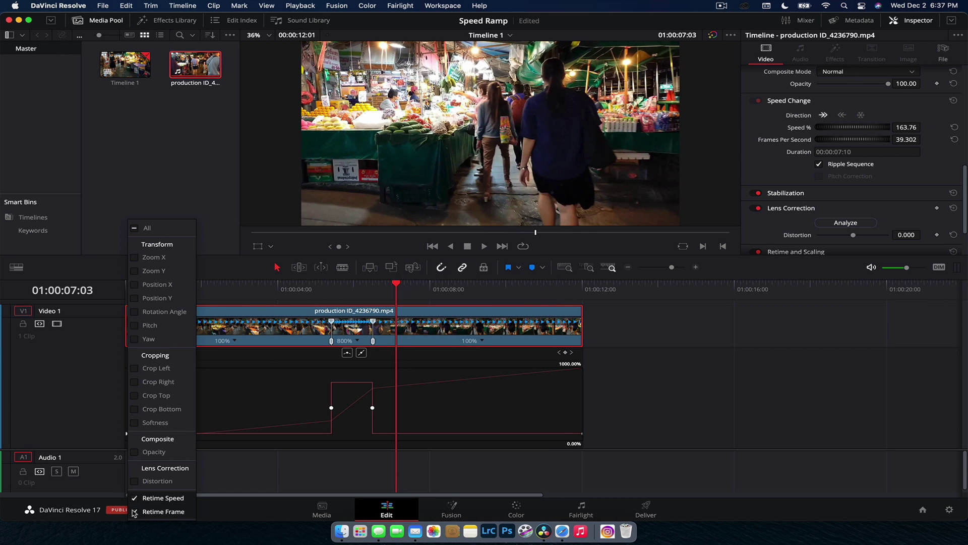
pyautogui.click(134, 511)
pyautogui.click(263, 475)
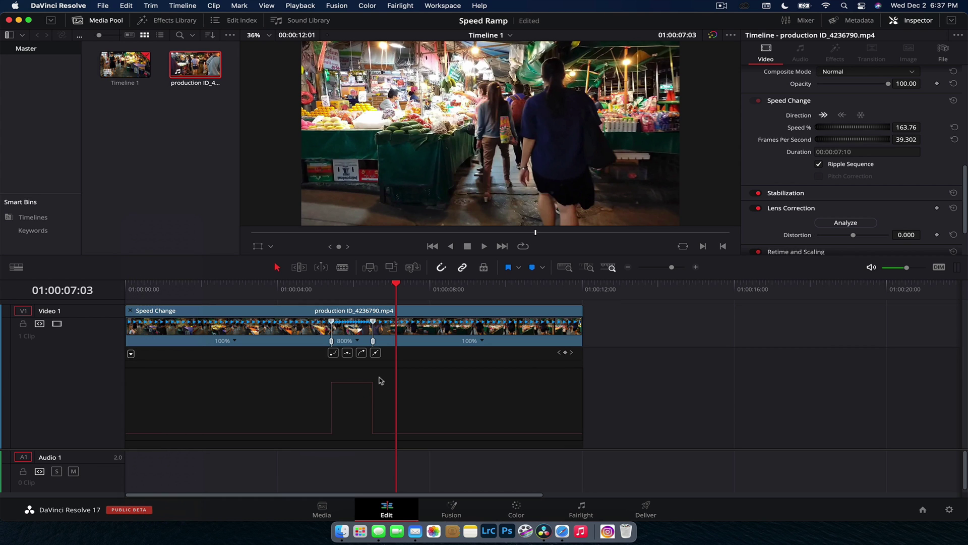
# Ease both speed keyframes of the 800% section and play back the ramp
pyautogui.click(347, 353)
pyautogui.click(372, 407)
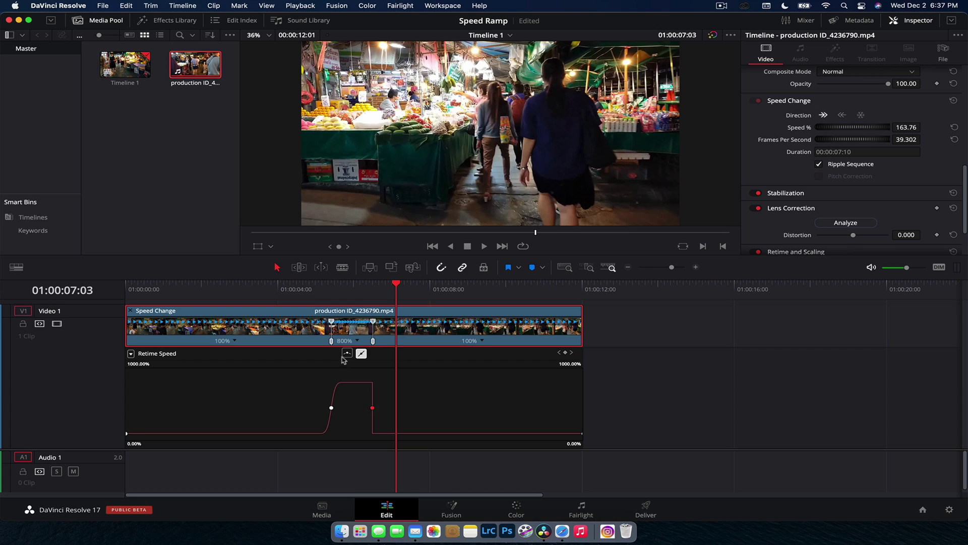
pyautogui.click(347, 353)
pyautogui.moveTo(351, 295); pyautogui.dragTo(275, 305)
pyautogui.press('space')
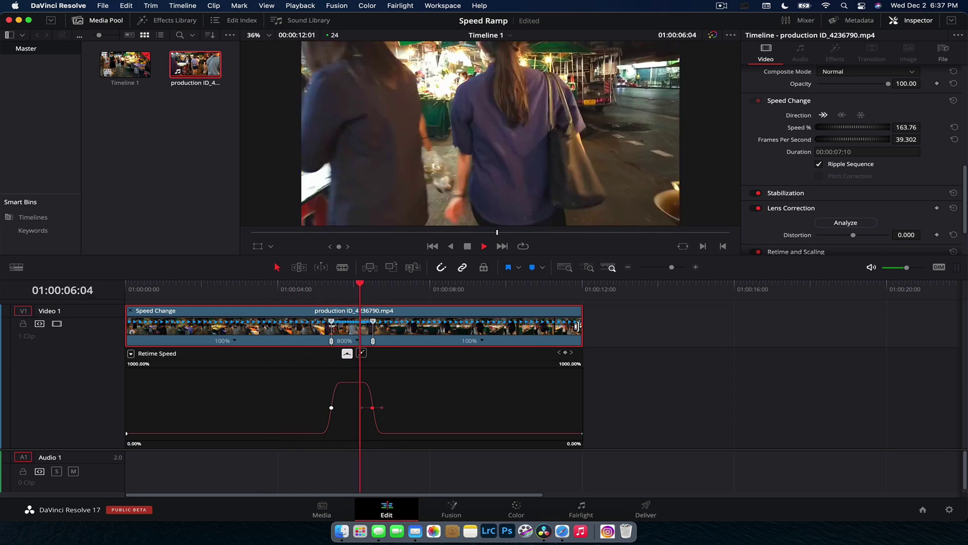
pyautogui.press('space')
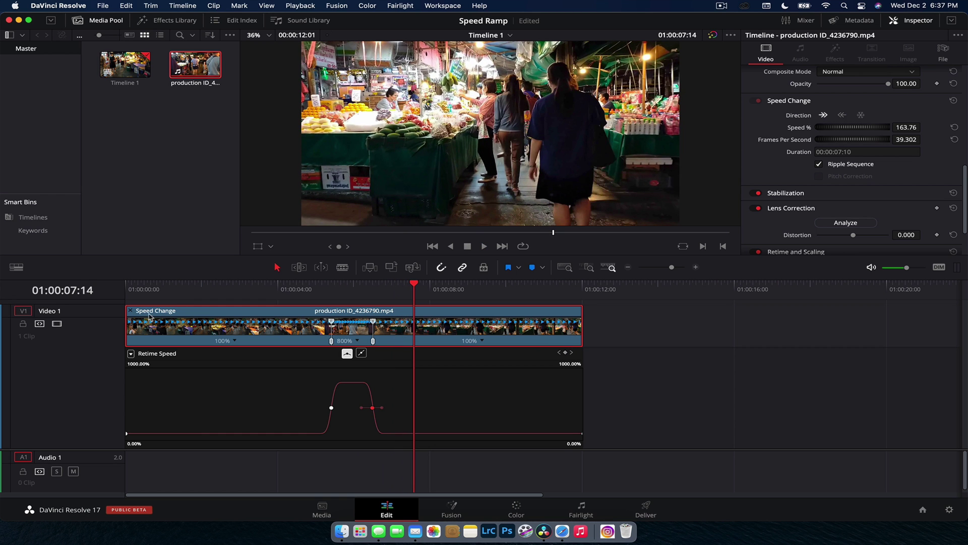
pyautogui.click(131, 311)
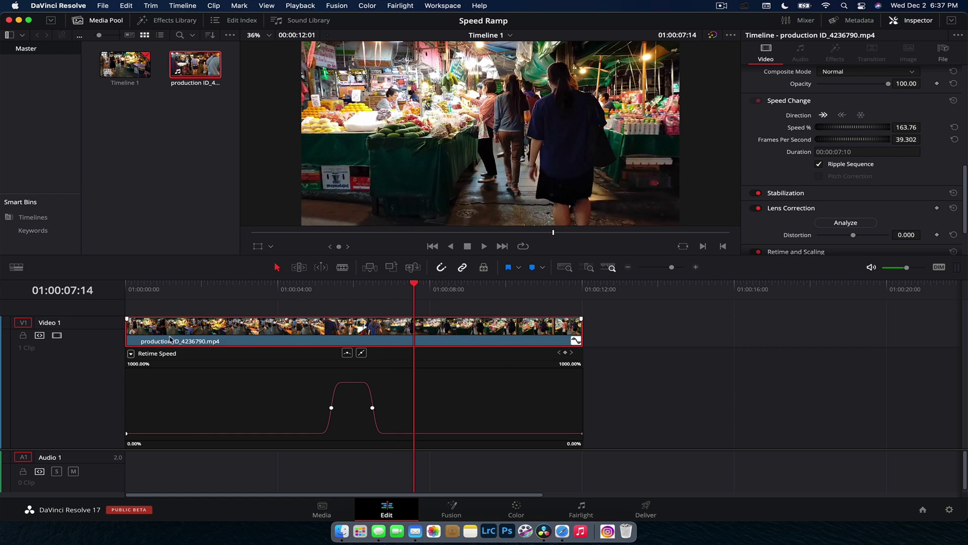